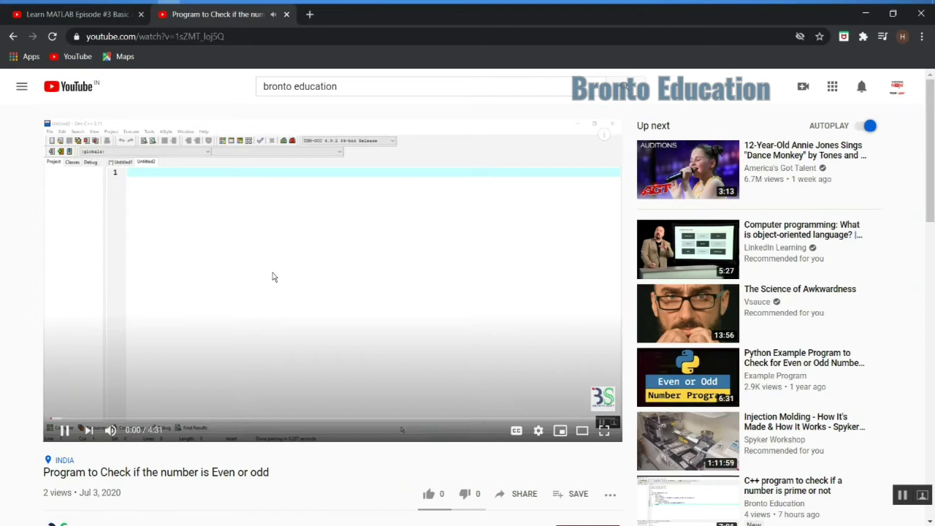
# Pause, resume, and pause the even-or-odd program video again at 0:07
pyautogui.click(273, 277)
pyautogui.click(426, 246)
pyautogui.moveTo(604, 134)
pyautogui.click(498, 242)
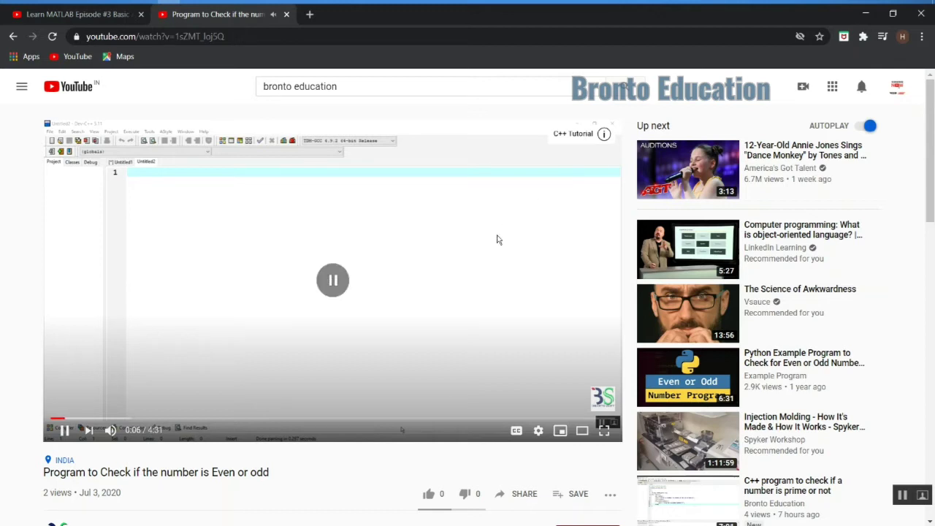
# View and close the video's info card, then return to the Learn MATLAB Episode #3 tab
pyautogui.click(605, 134)
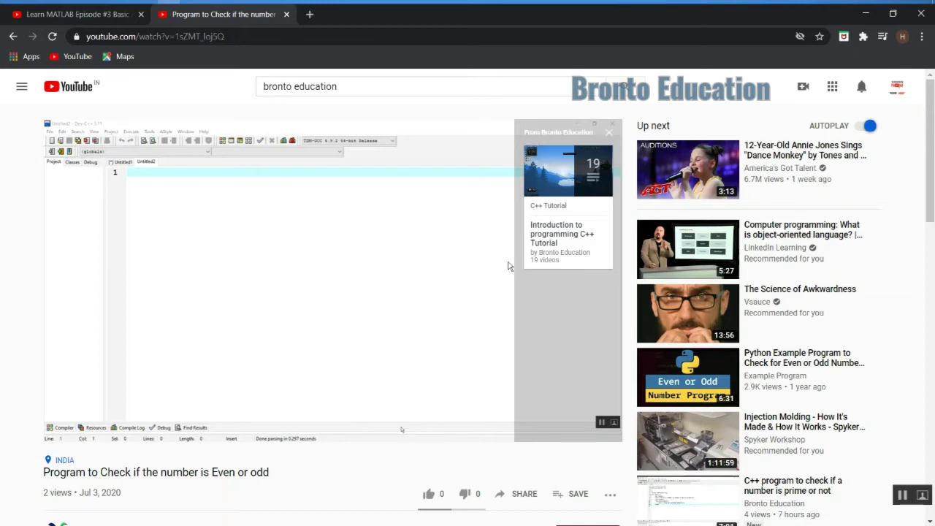
pyautogui.click(463, 256)
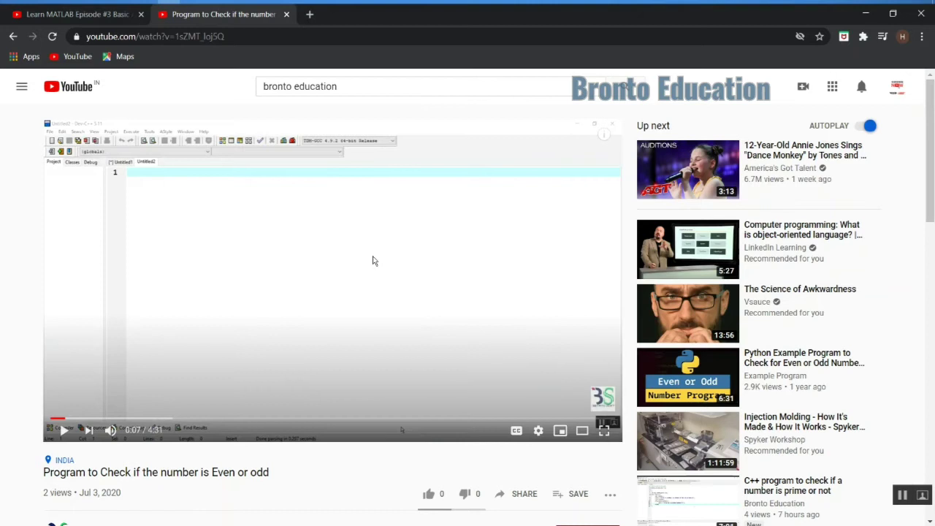
pyautogui.click(86, 16)
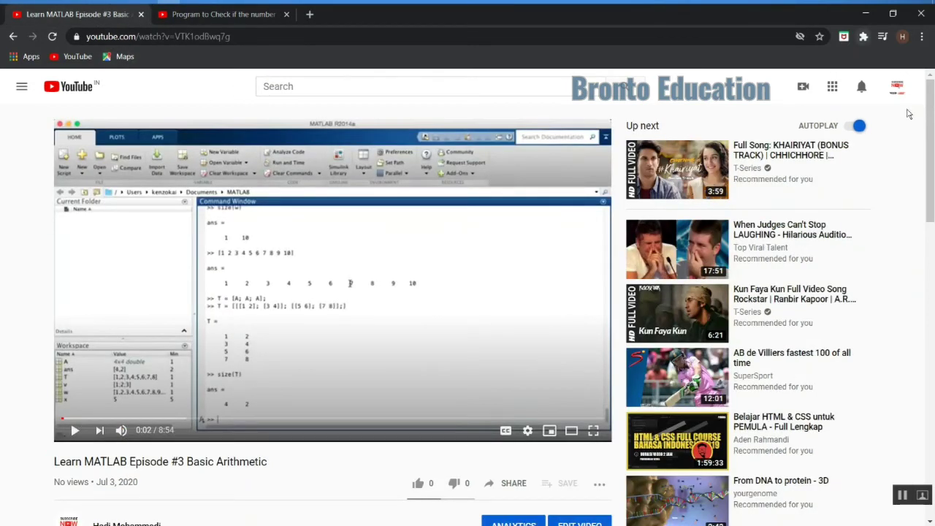
# Go via Your channel and Customize Channel to Studio's list of four Learn MATLAB uploads
pyautogui.click(898, 87)
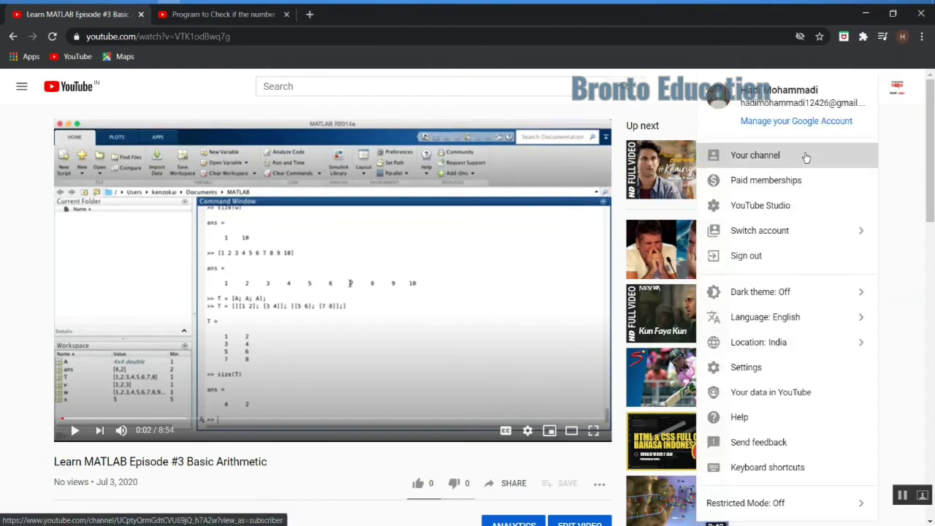
pyautogui.click(808, 155)
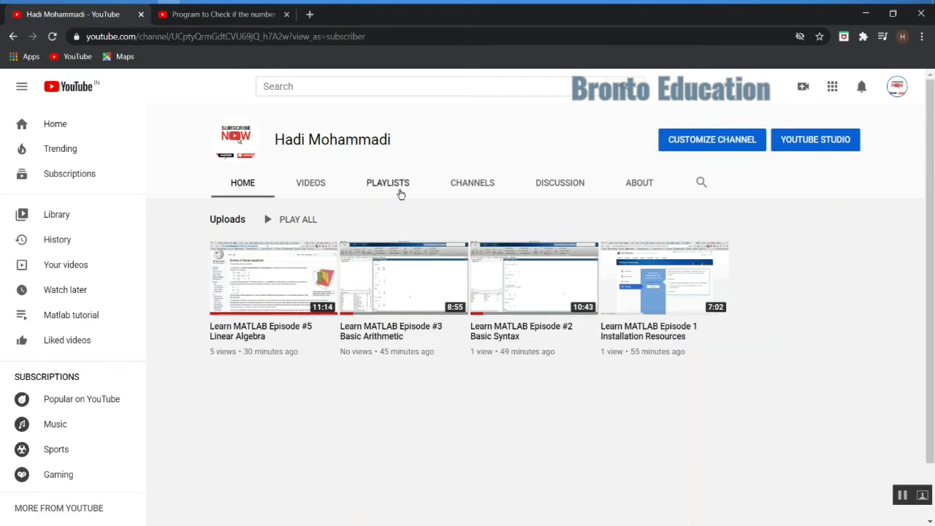
pyautogui.click(725, 145)
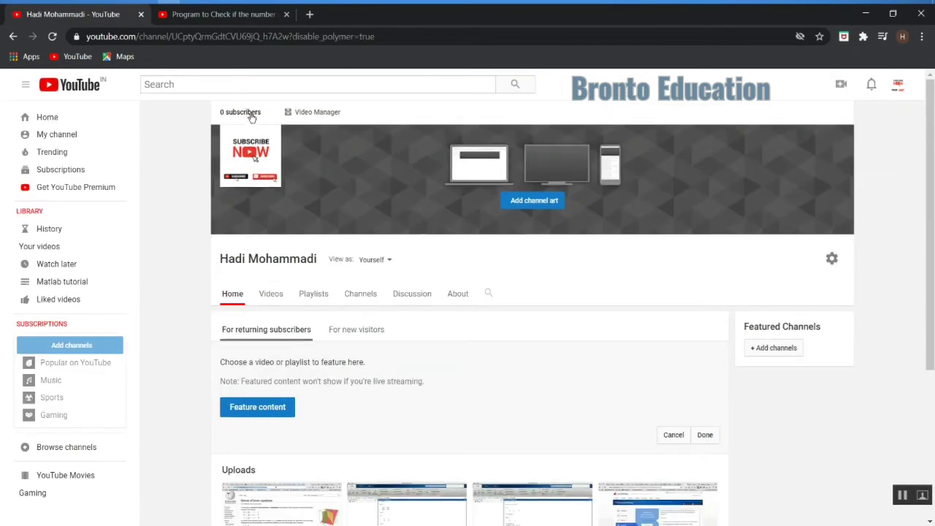
pyautogui.click(303, 117)
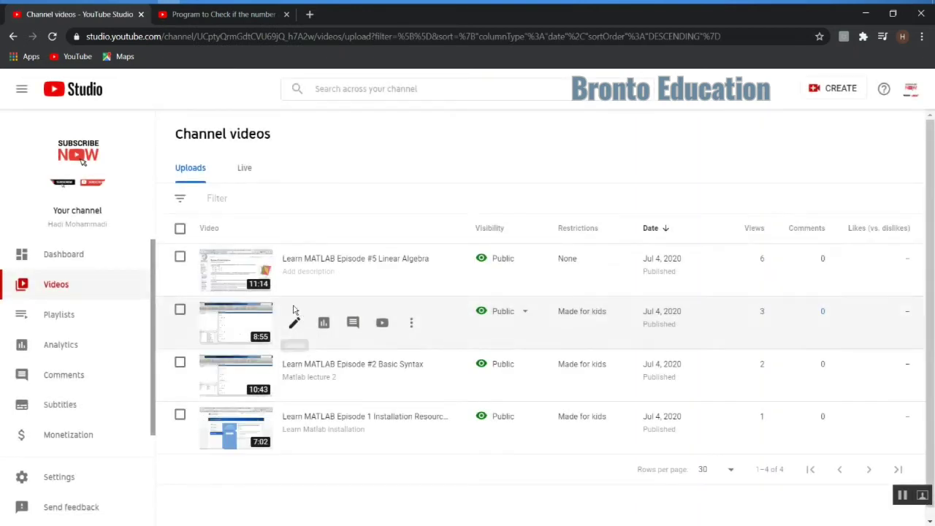
# Open Learn MATLAB Episode #5 Linear Algebra's video details and launch its Cards editor
pyautogui.click(225, 270)
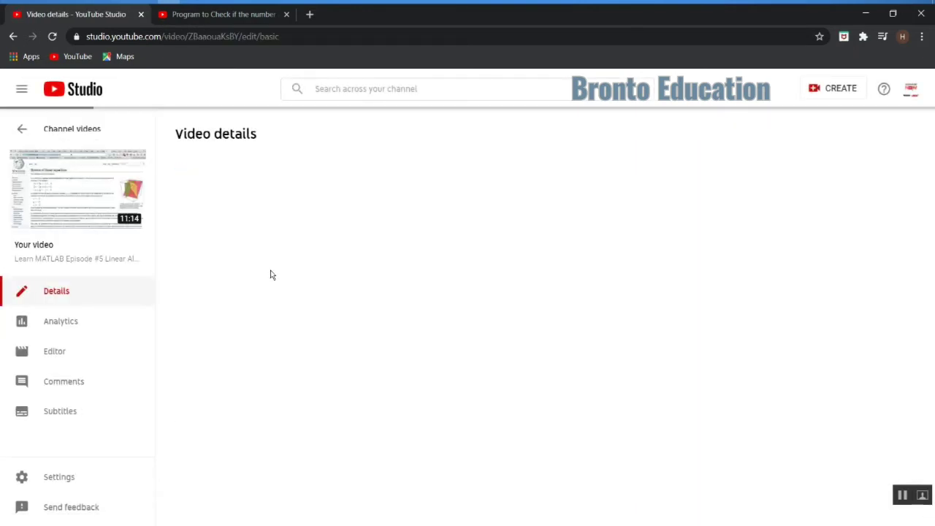
pyautogui.scroll(-2, 468, 322)
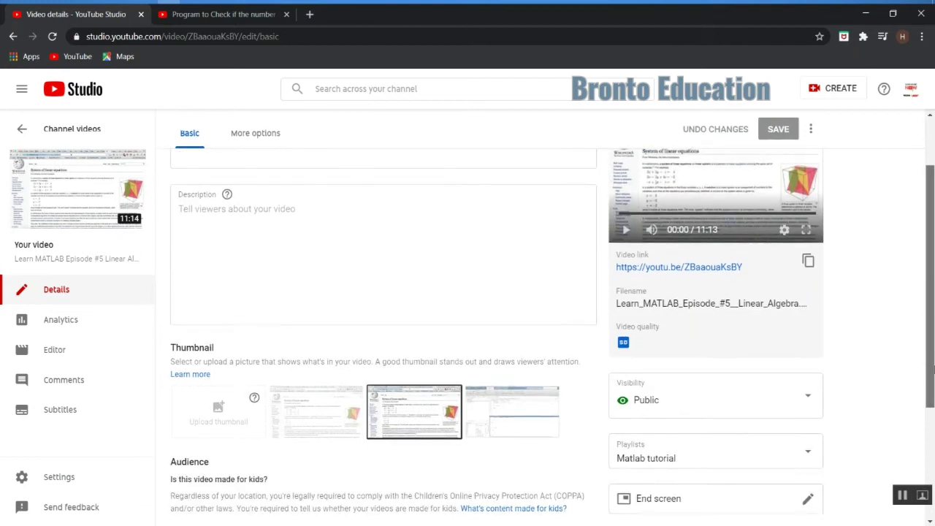
pyautogui.scroll(-2, 759, 446)
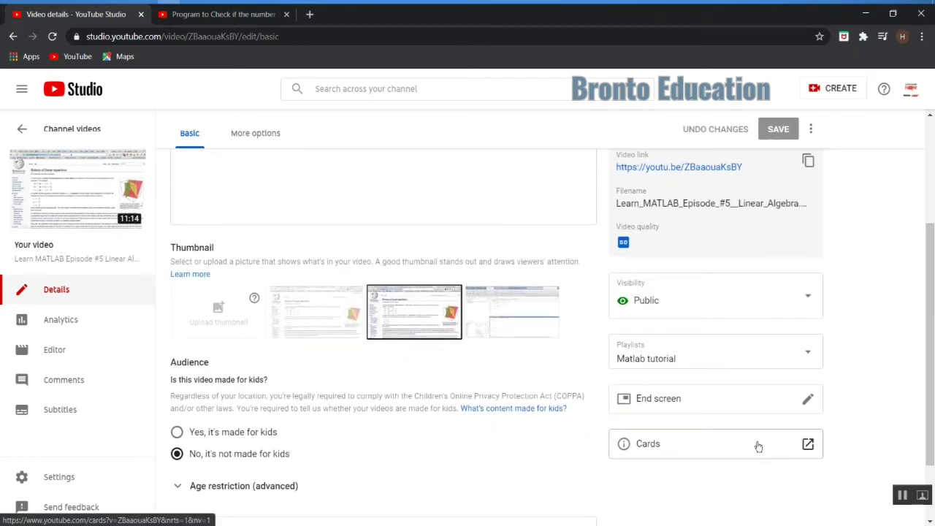
pyautogui.click(716, 446)
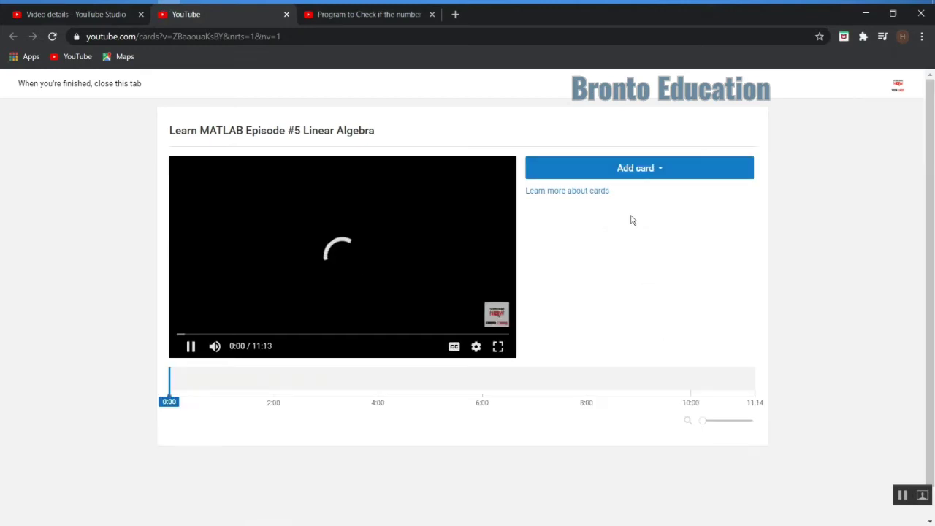
# Start a Video or Playlist card and choose from the channel's uploaded videos
pyautogui.click(631, 170)
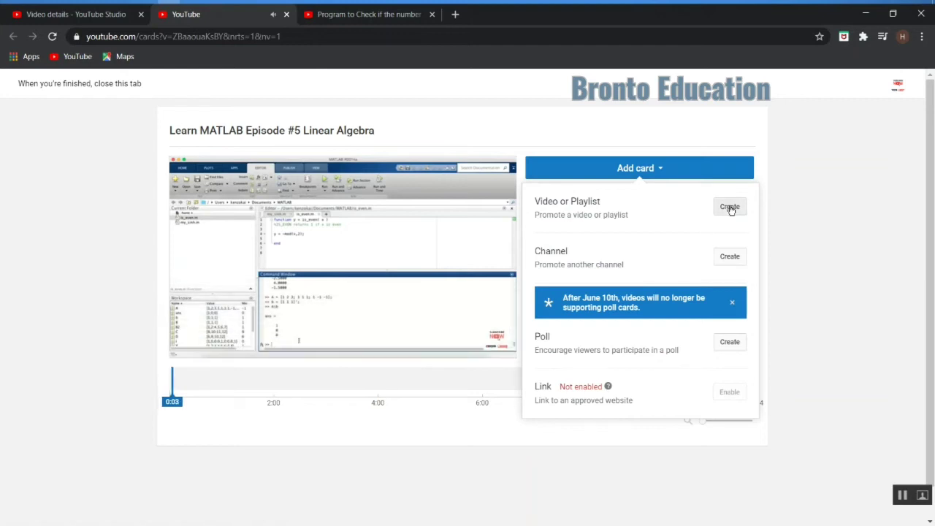
pyautogui.click(730, 207)
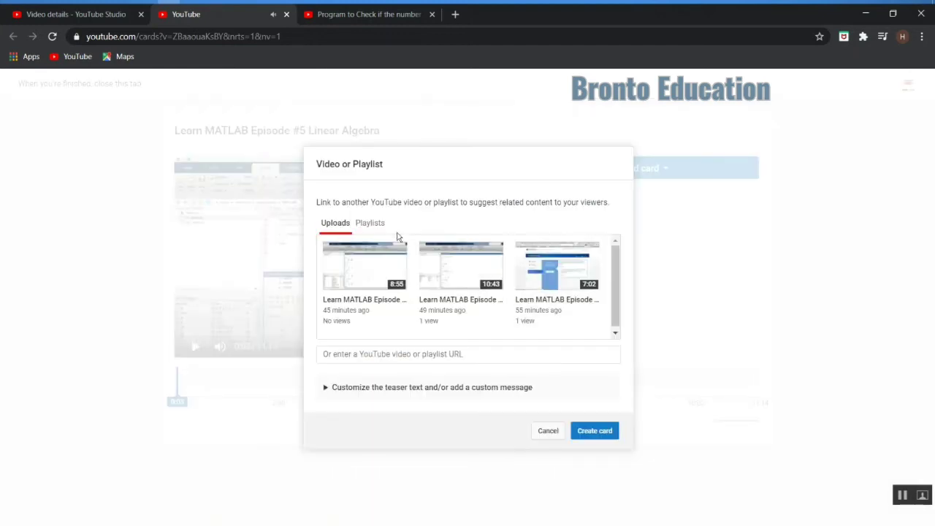
pyautogui.click(370, 223)
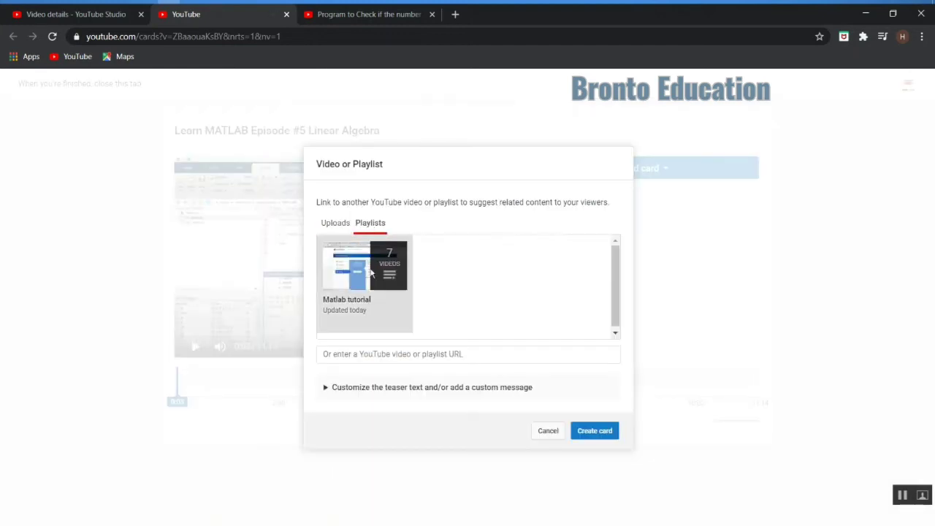
pyautogui.click(335, 221)
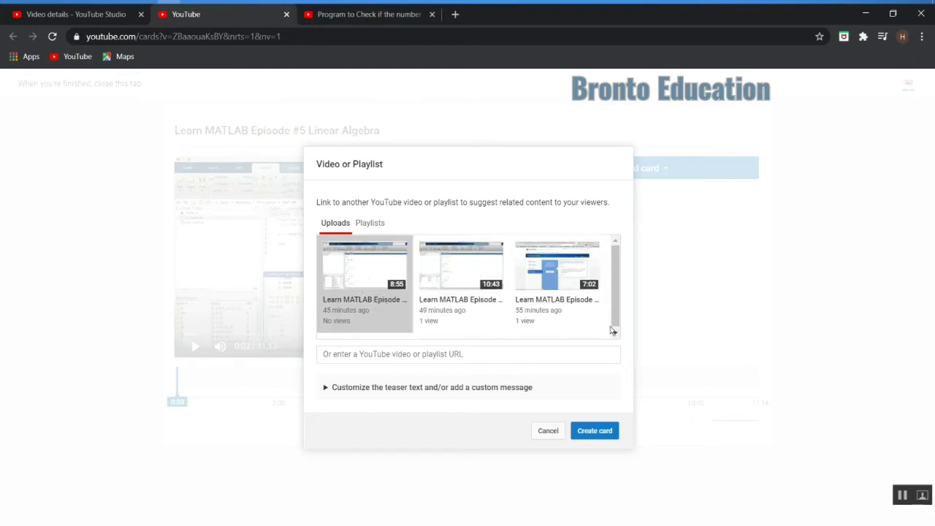
# Set the Episode #3 card's custom message and teaser to 'check my other videos' and create it
pyautogui.click(549, 391)
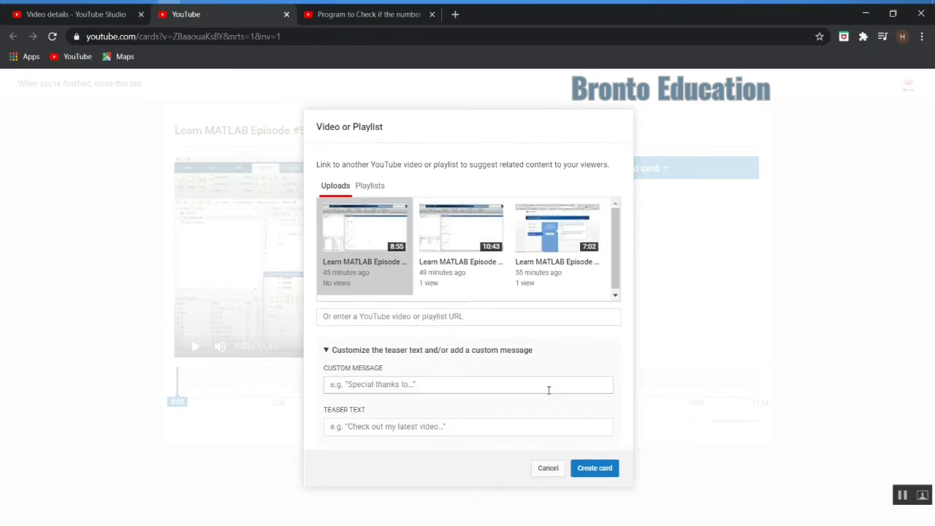
pyautogui.click(439, 384)
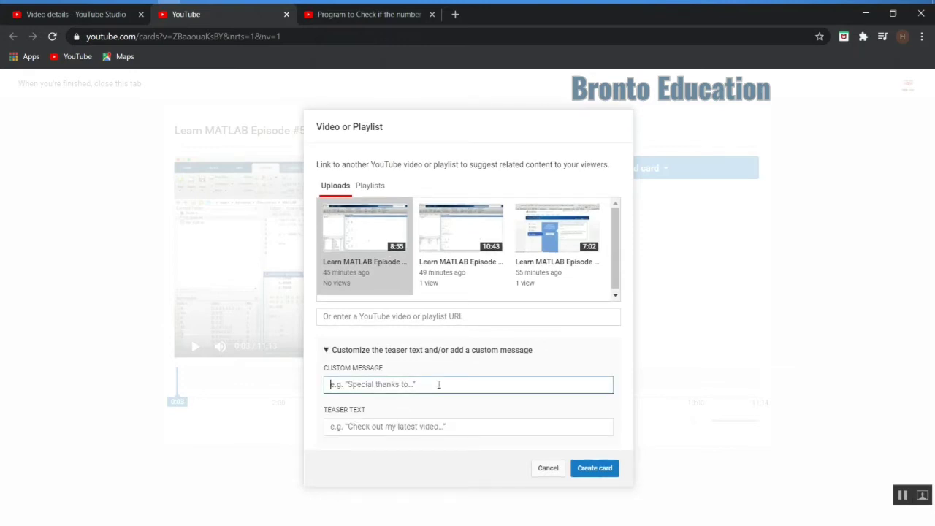
pyautogui.write('che')
pyautogui.write(' videos')
pyautogui.hotkey('ctrl', 'a')
pyautogui.hotkey('ctrl', 'c')
pyautogui.press('Tab')
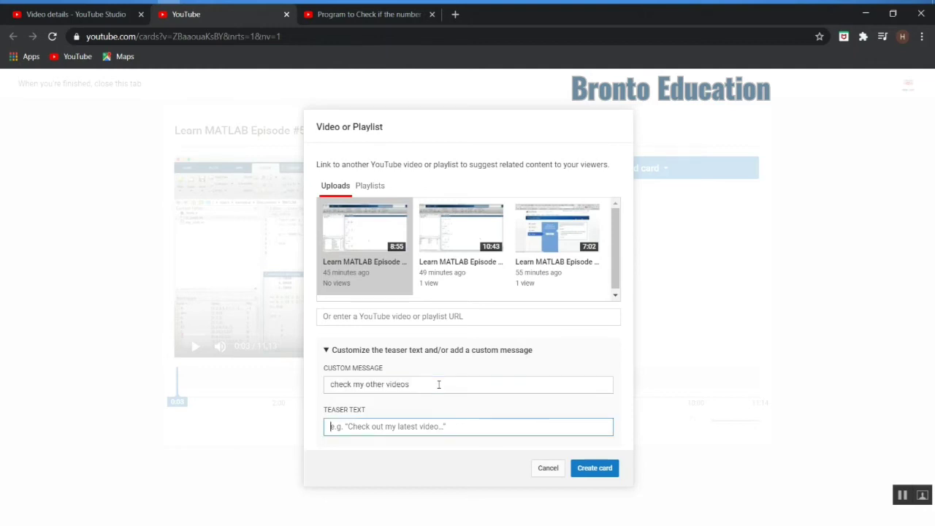
pyautogui.hotkey('ctrl', 'v')
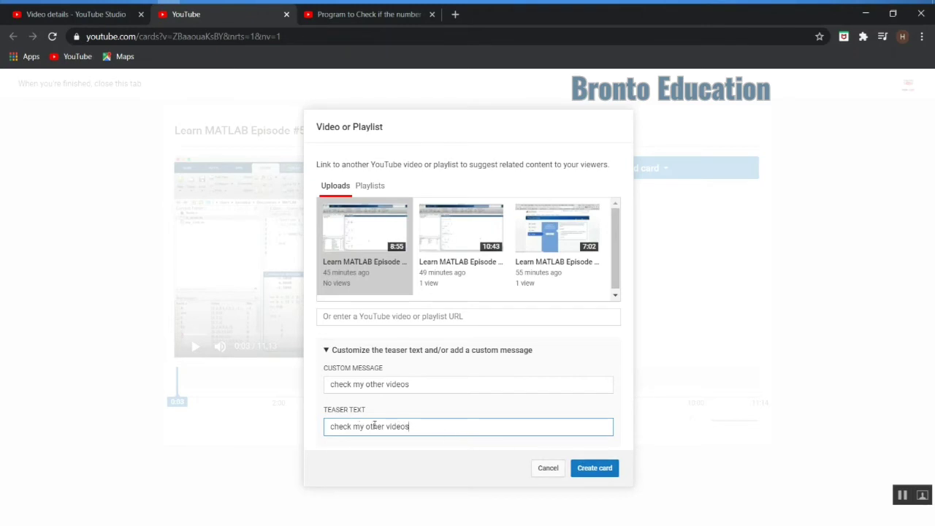
pyautogui.click(590, 468)
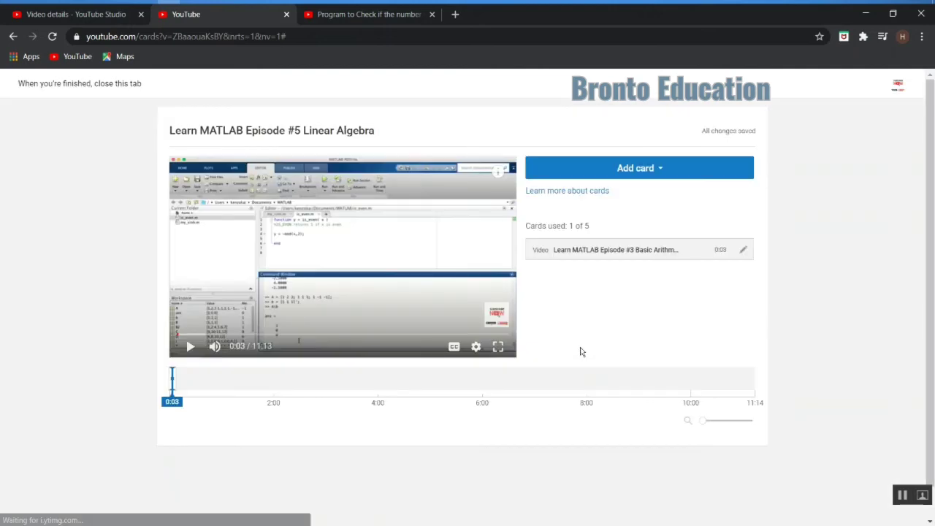
# Start a second video card and choose the 10:43 Episode #2 upload
pyautogui.click(663, 172)
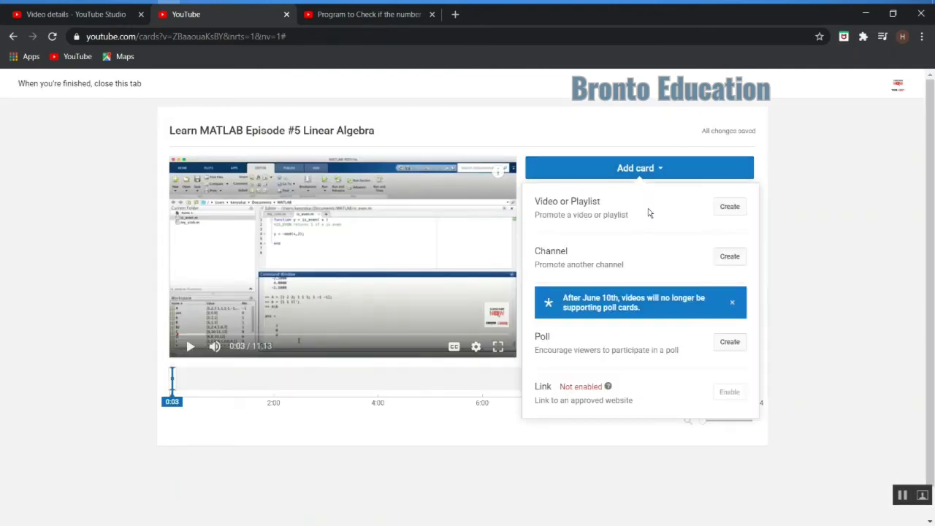
pyautogui.click(727, 209)
pyautogui.click(447, 272)
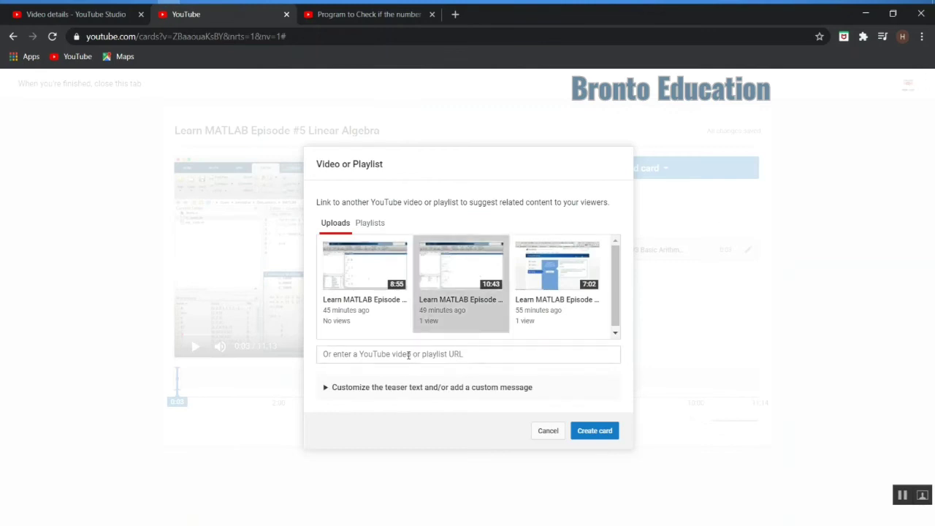
# Fill the card's custom message and teaser with 'check my other videos' and create it
pyautogui.click(423, 389)
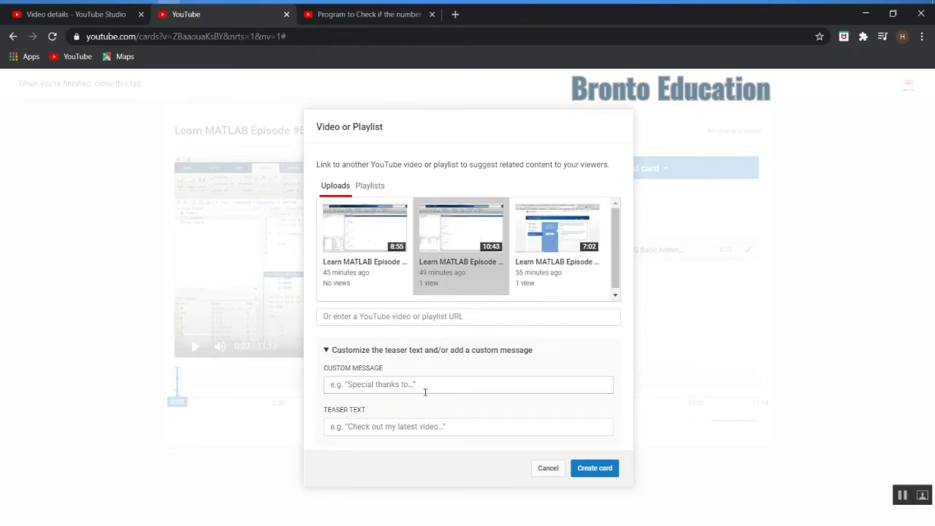
pyautogui.click(415, 386)
pyautogui.press('Down')
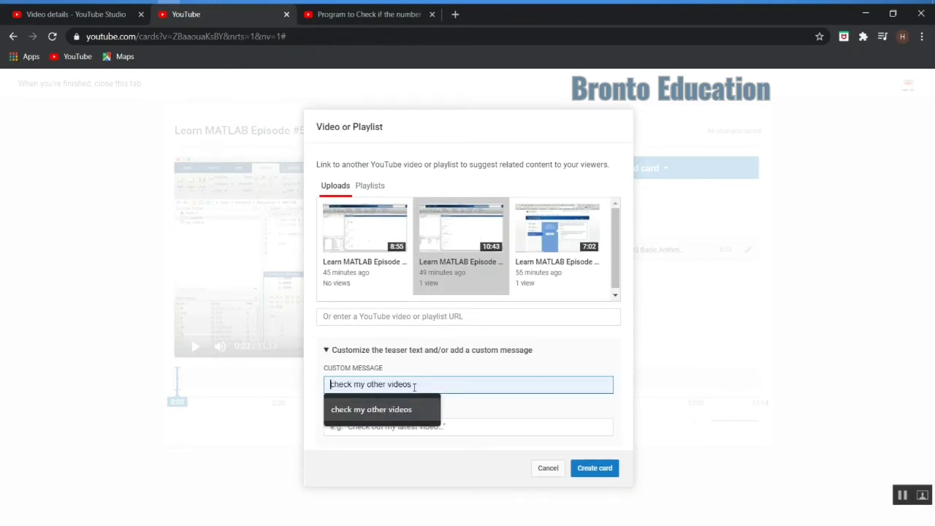
pyautogui.press('Tab')
pyautogui.write('c')
pyautogui.press('Down')
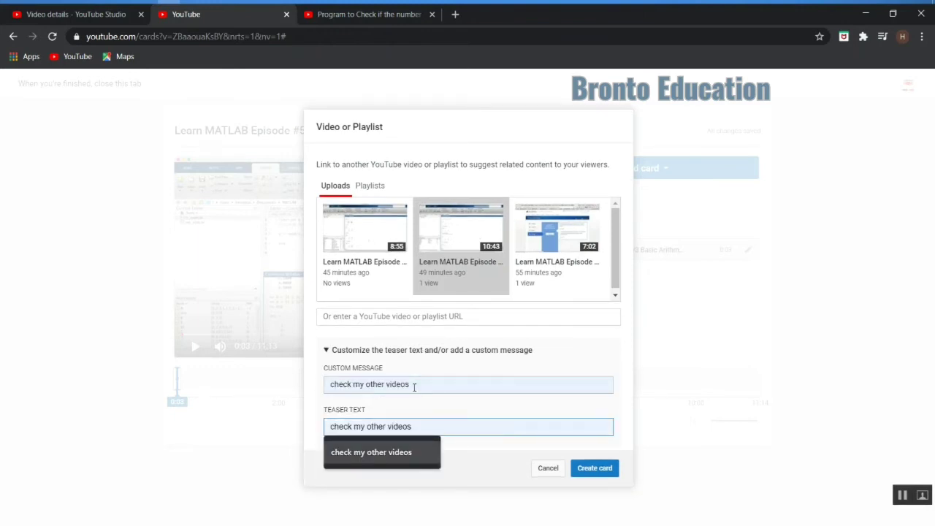
pyautogui.press('Tab')
pyautogui.click(605, 467)
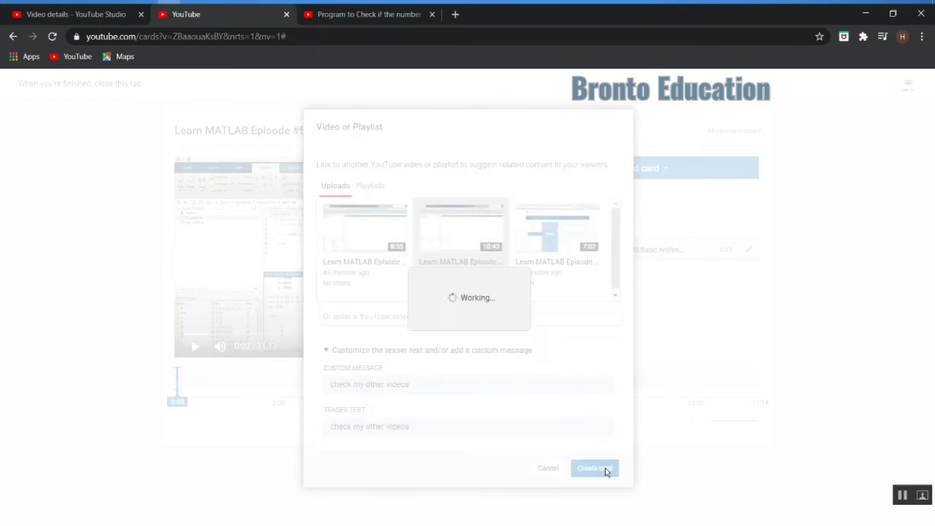
# Start a third video card linking the 7:02 Learn MATLAB Episode 1 upload
pyautogui.click(694, 170)
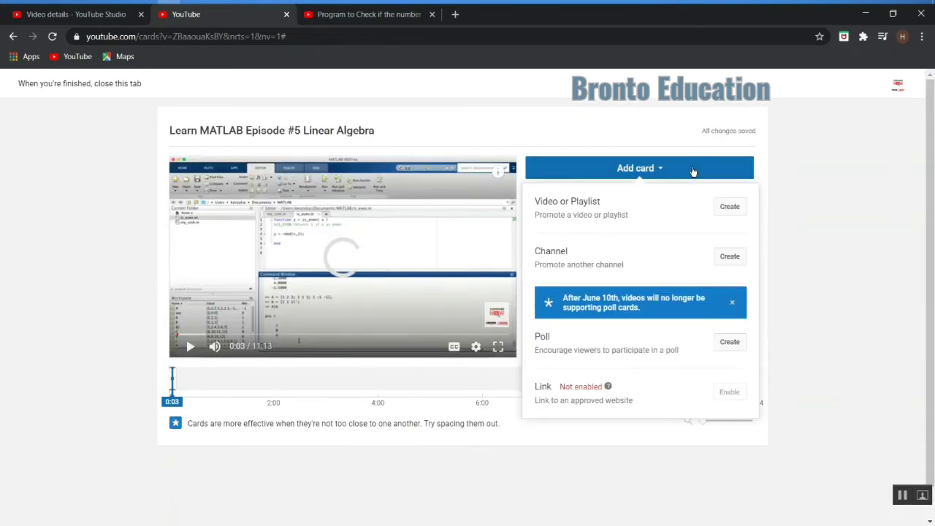
pyautogui.click(730, 207)
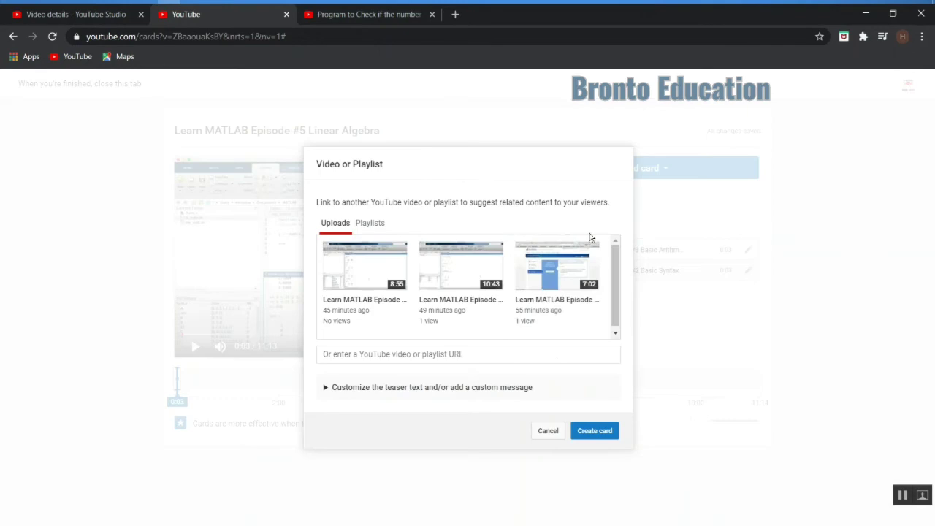
pyautogui.click(530, 288)
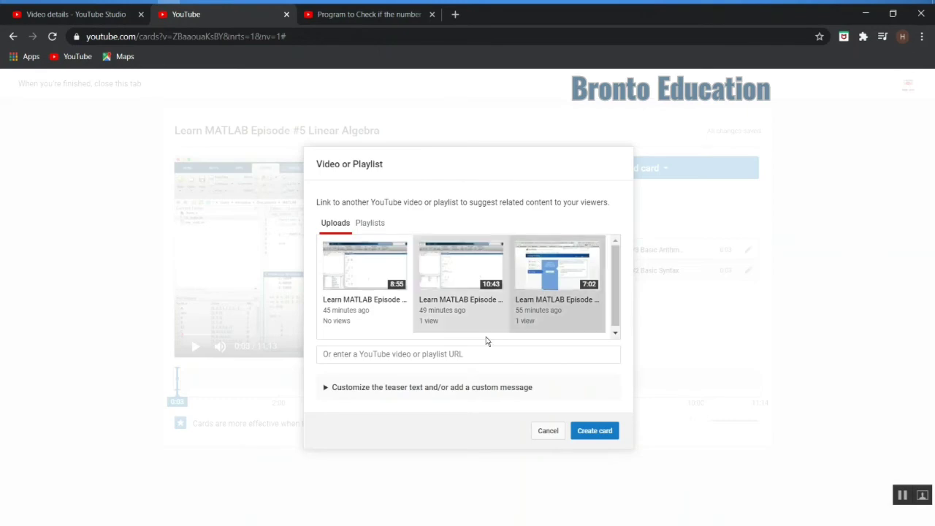
# Fill the third card's message and teaser with 'check my other videos' and create it
pyautogui.click(454, 387)
pyautogui.click(406, 388)
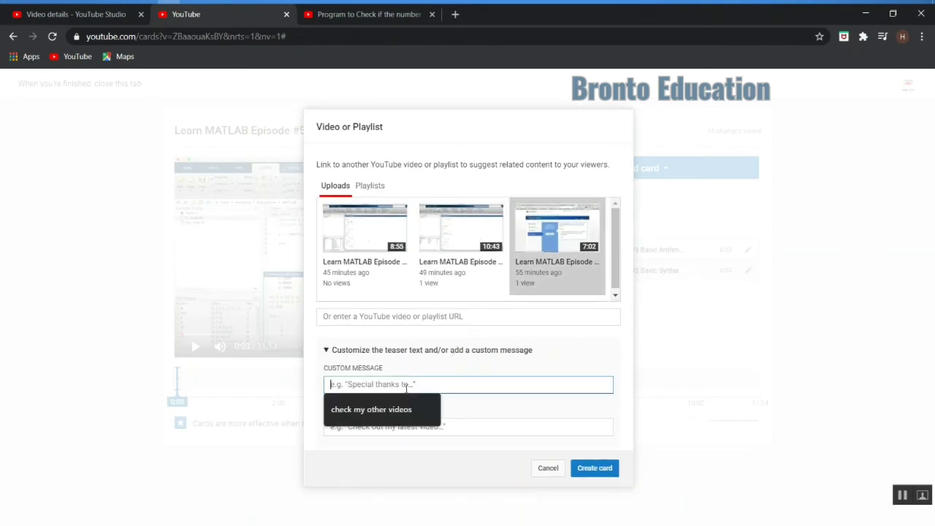
pyautogui.write('c')
pyautogui.press('Tab')
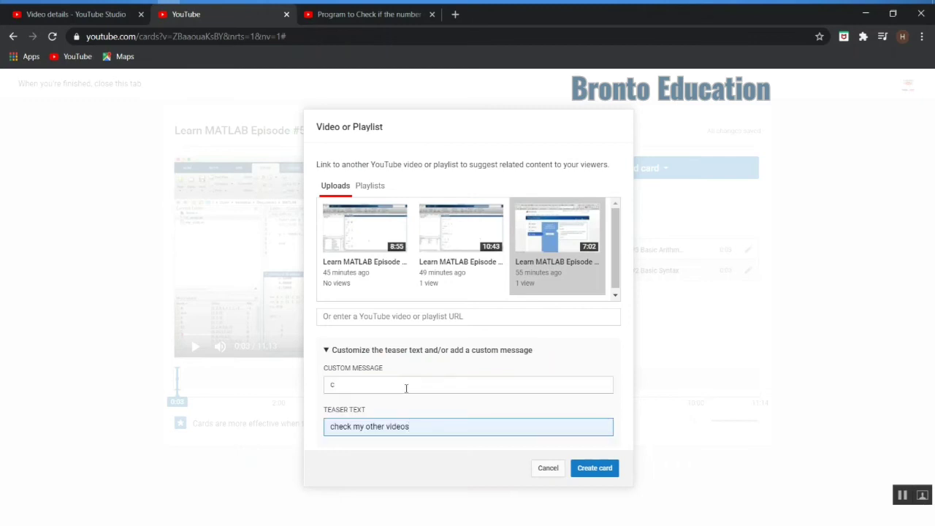
pyautogui.click(402, 383)
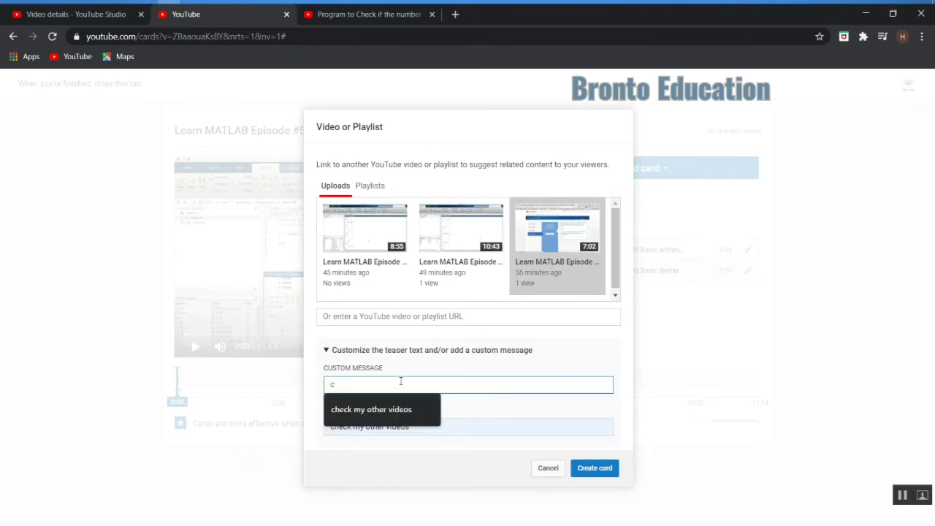
pyautogui.press('Down')
pyautogui.click(587, 468)
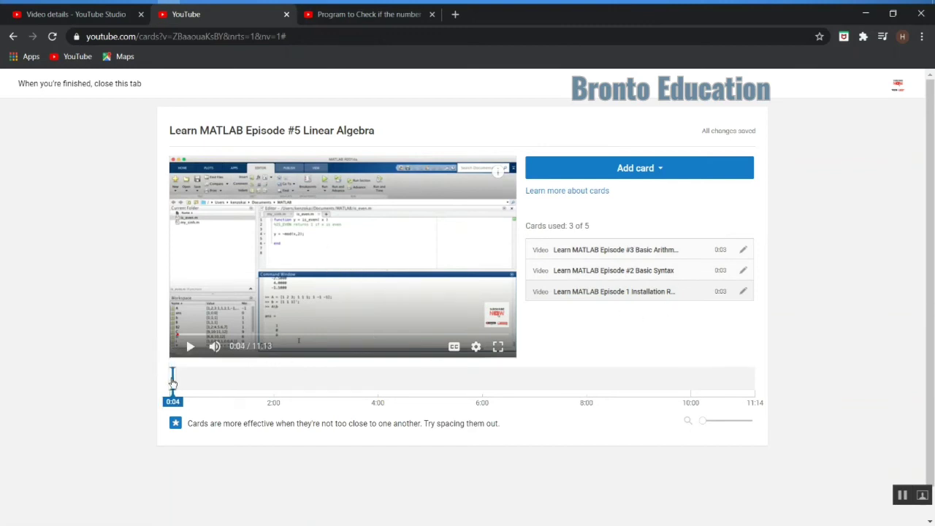
pyautogui.moveTo(175, 385); pyautogui.dragTo(170, 382)
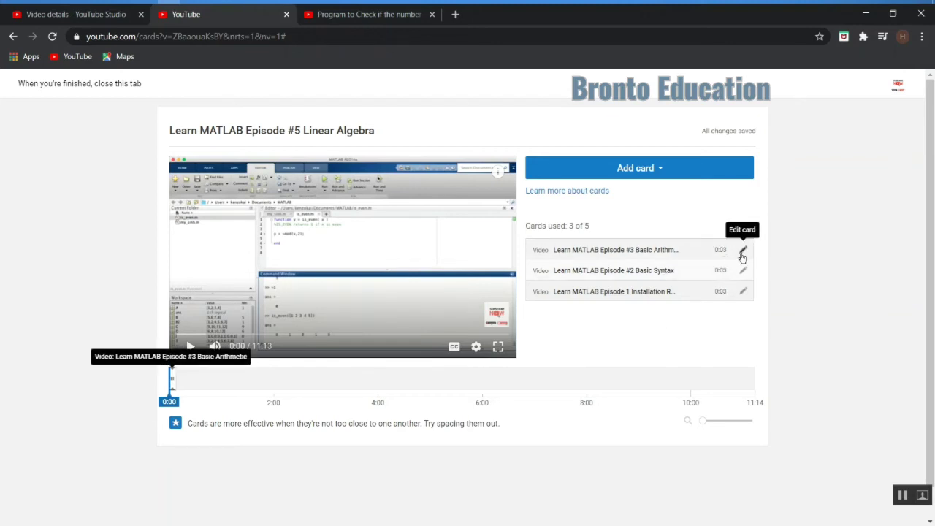
pyautogui.click(742, 250)
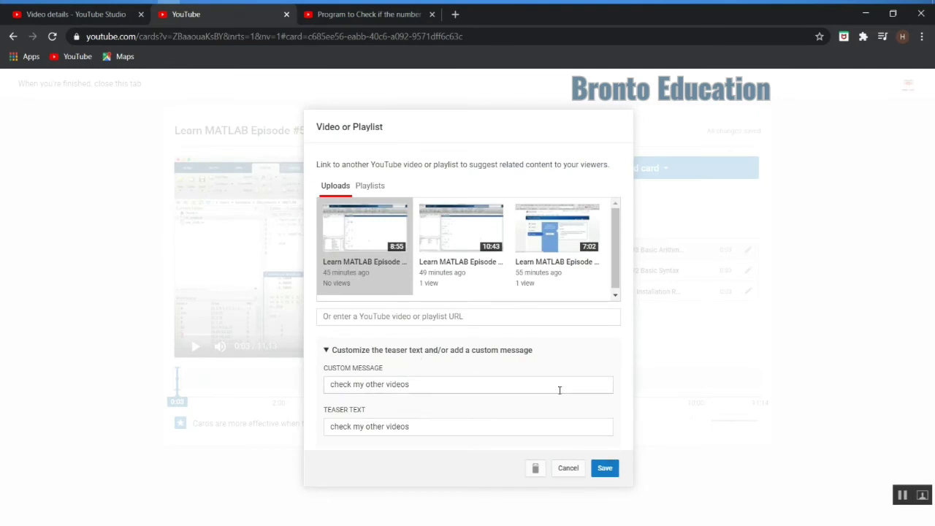
pyautogui.click(567, 468)
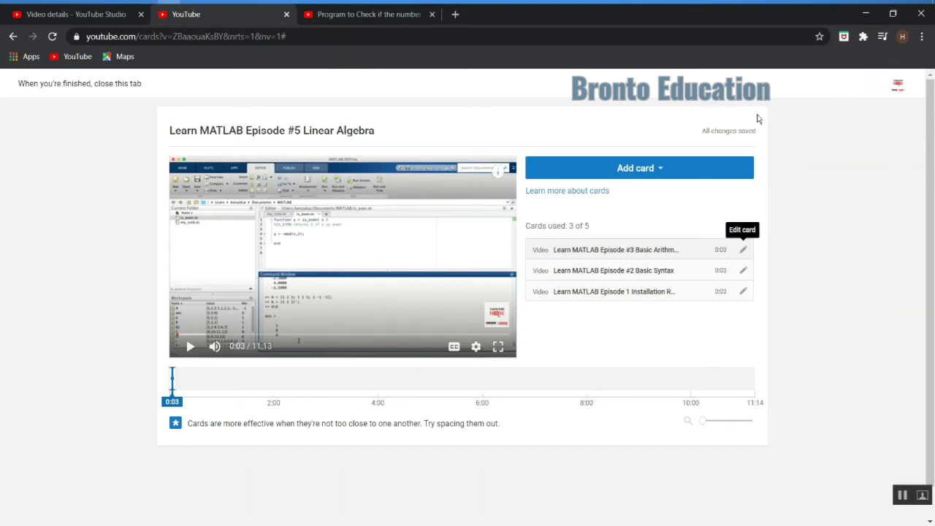
pyautogui.moveTo(728, 131)
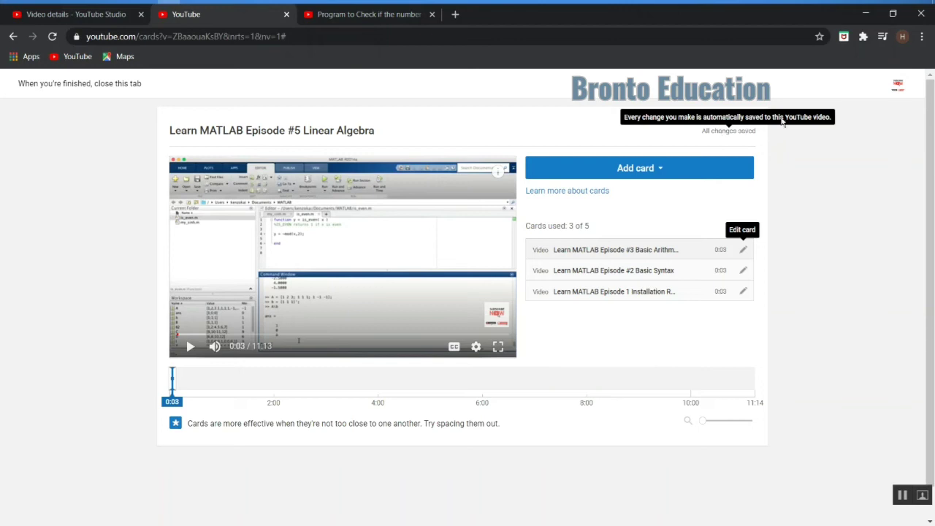
pyautogui.click(897, 88)
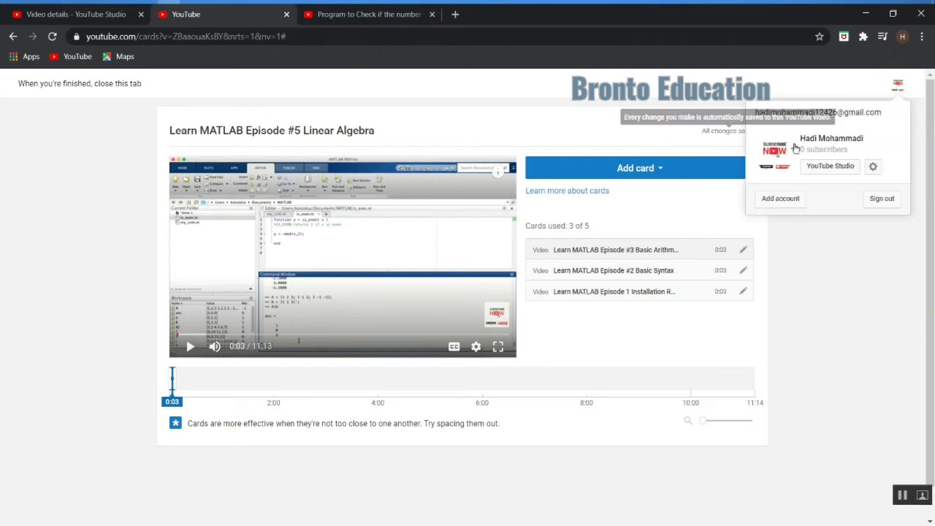
pyautogui.click(409, 75)
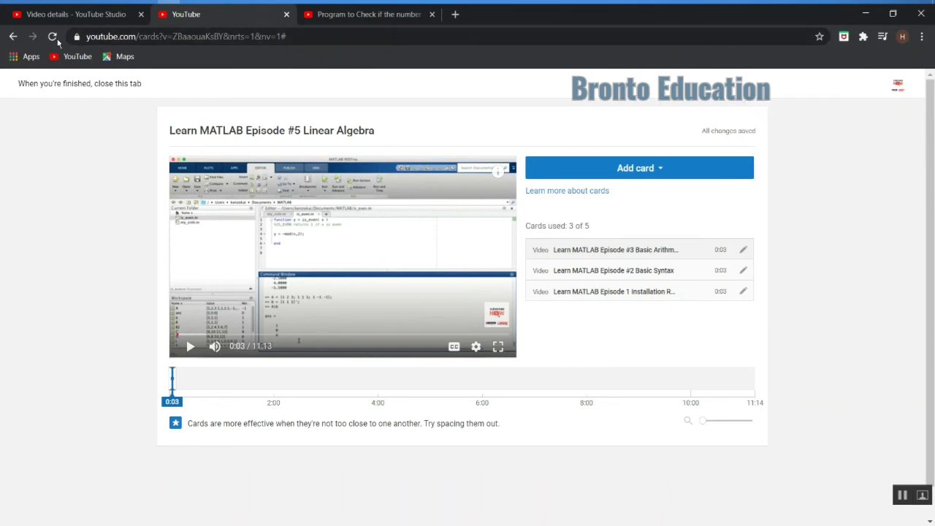
pyautogui.click(14, 37)
# Return to the Studio tab, go to the channel, and play Learn MATLAB Episode #5 Linear Algebra
pyautogui.click(16, 39)
pyautogui.hotkey('ctrl', 'shift', 'Tab')
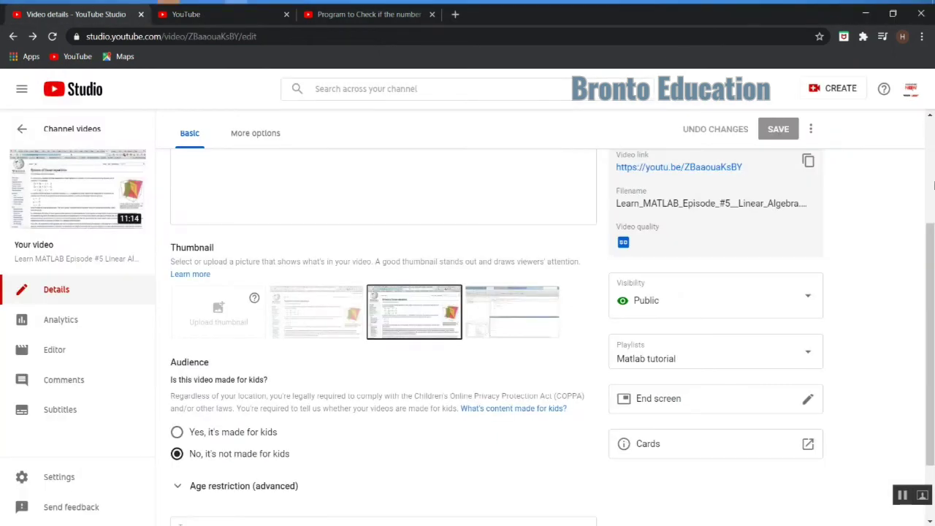
pyautogui.click(911, 89)
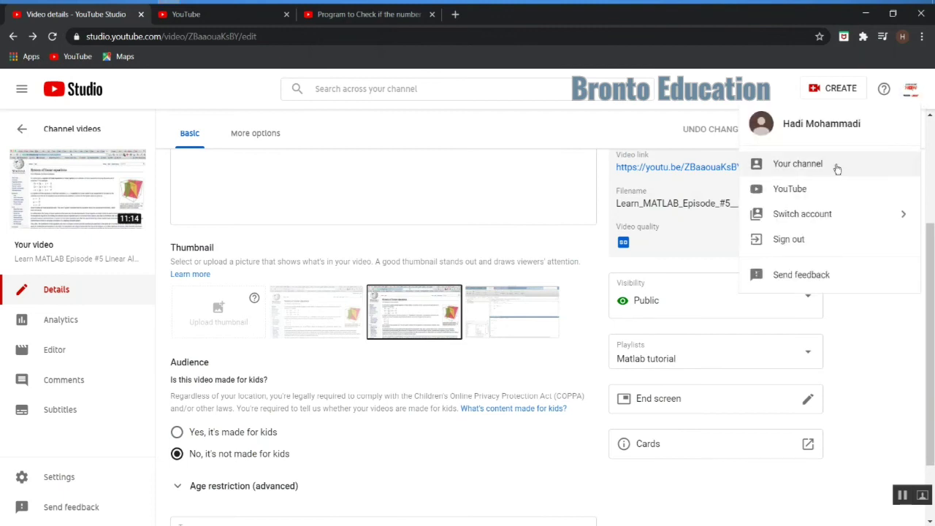
pyautogui.click(760, 164)
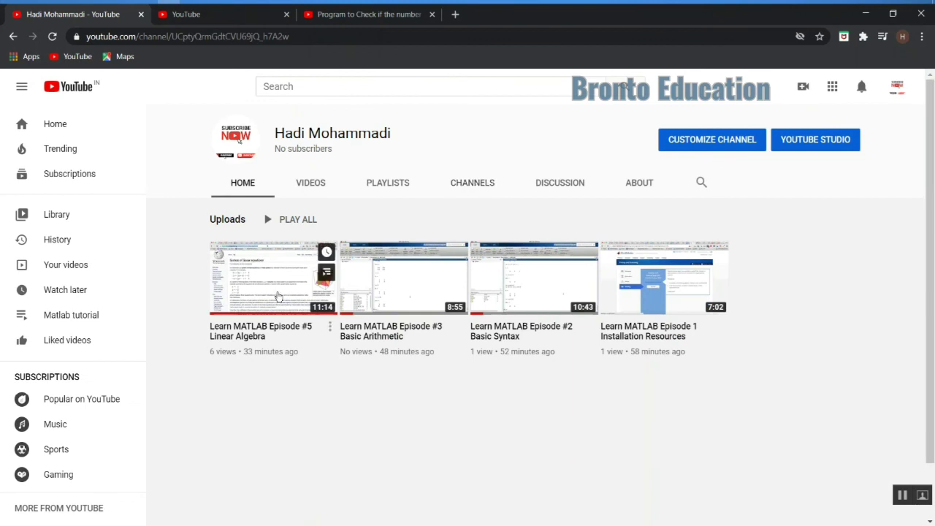
pyautogui.click(269, 282)
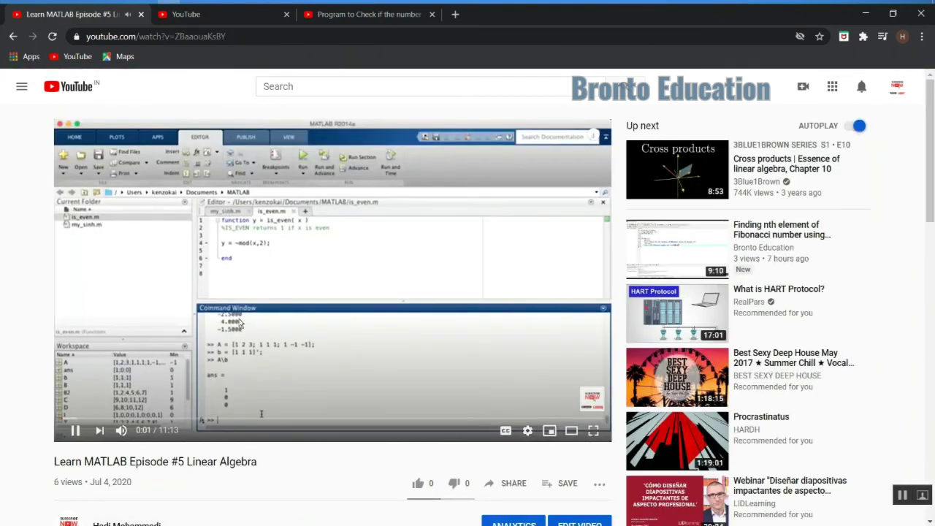
# Pause Episode #5 at 0:03 and open its cards panel listing Episodes #3 and #2
pyautogui.click(243, 333)
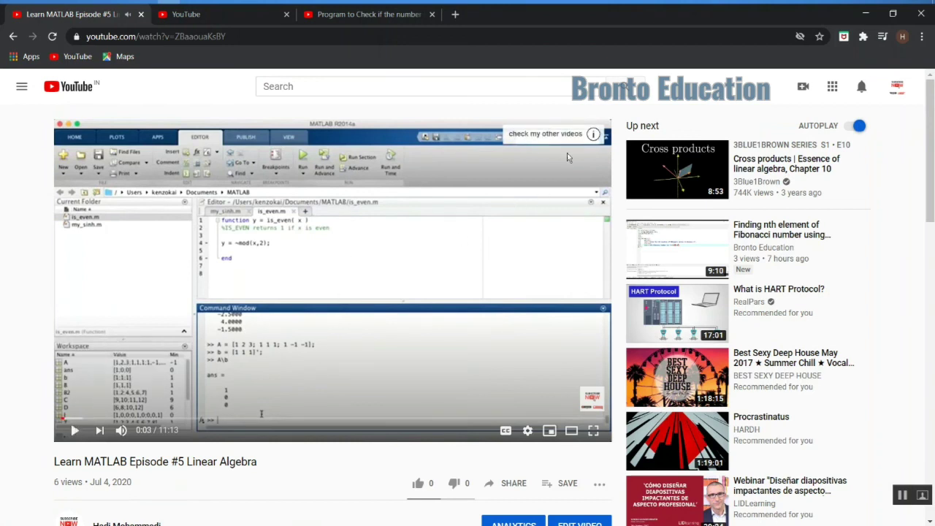
pyautogui.moveTo(594, 135)
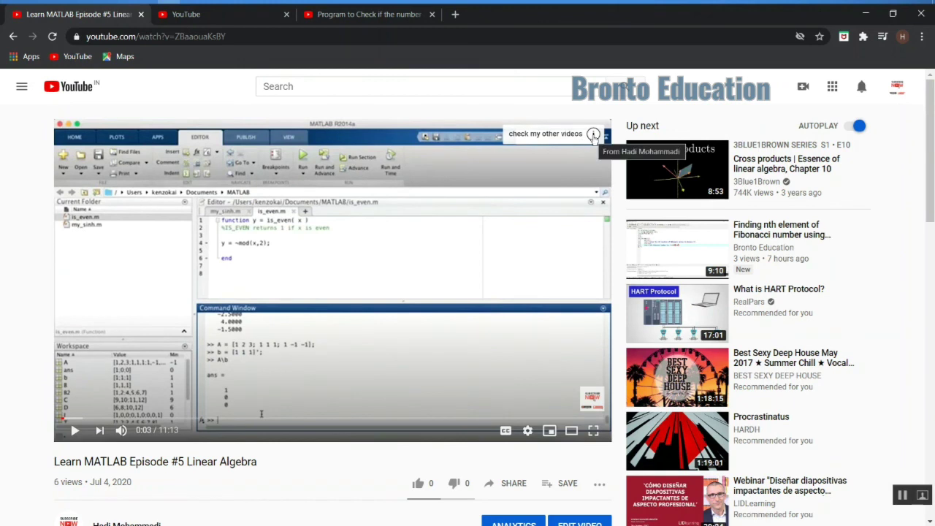
pyautogui.click(593, 136)
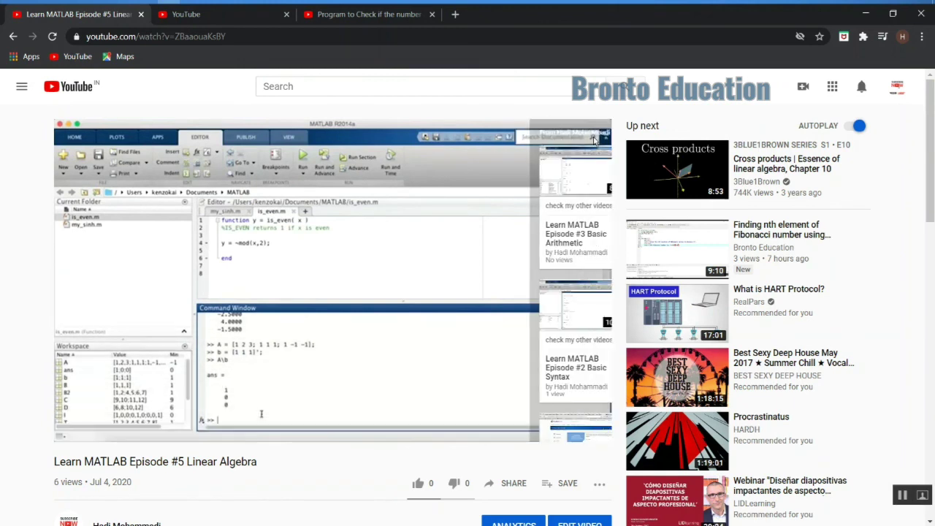